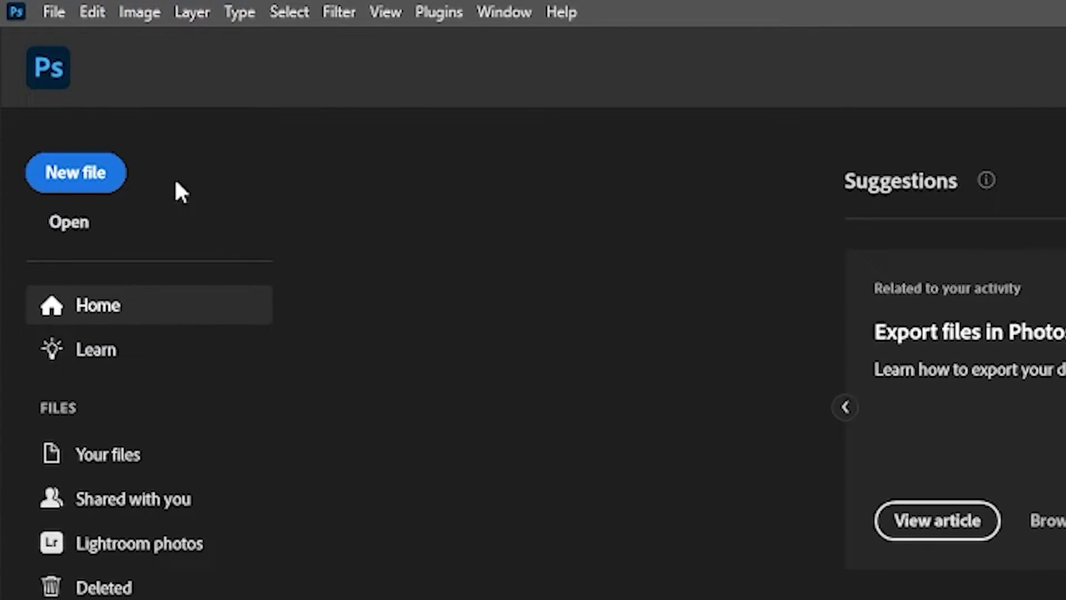
Open the New Document dialog from the Photoshop Home screen
left_click(84, 173)
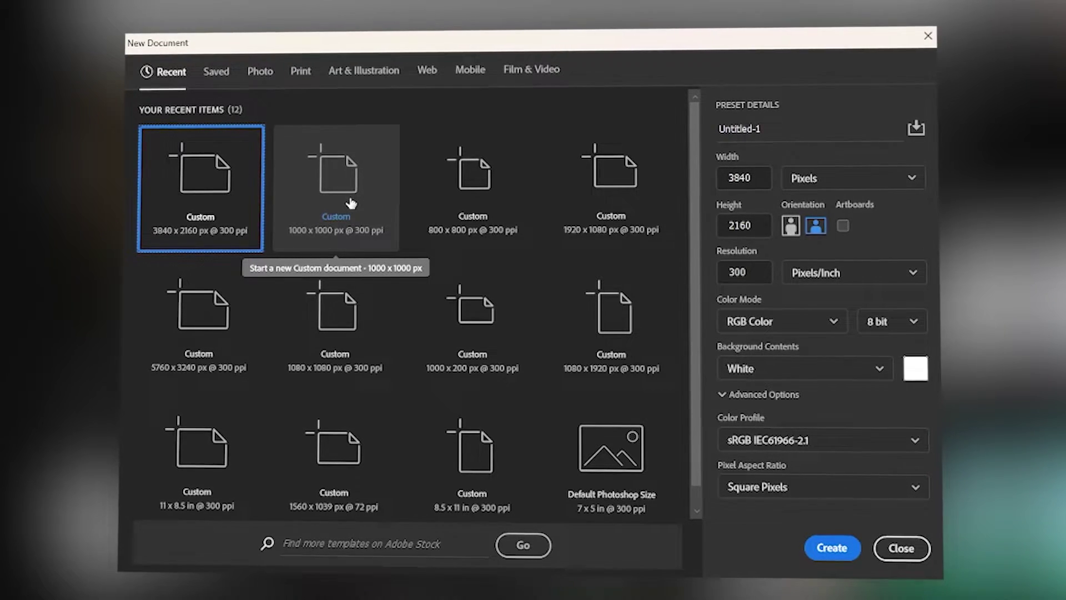
Create a 320 × 320 px RGB document, starting from the 800 x 800 preset
left_click(472, 183)
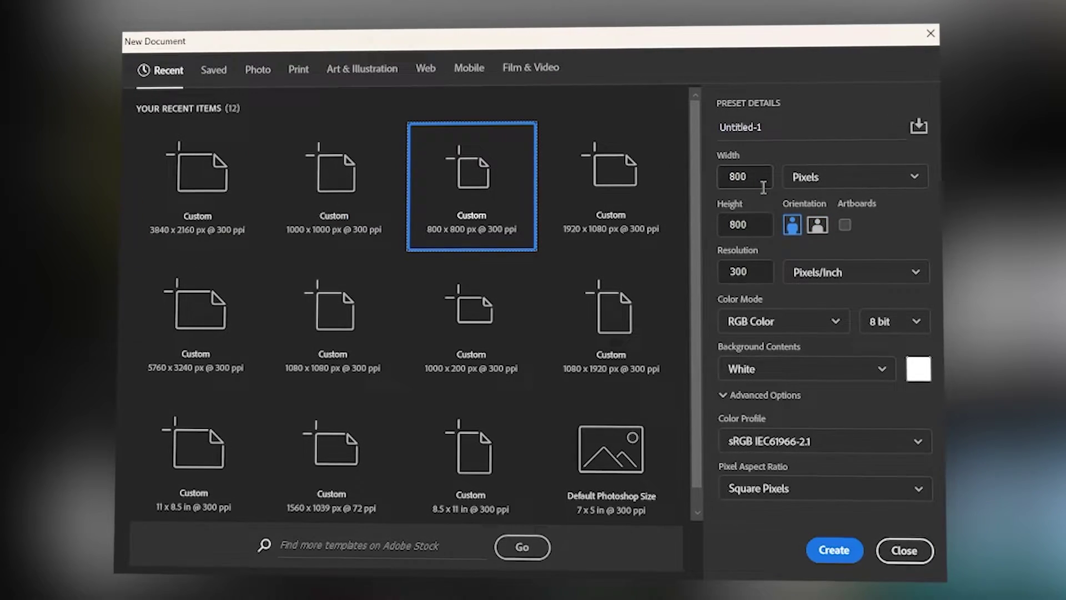
left_click(760, 179)
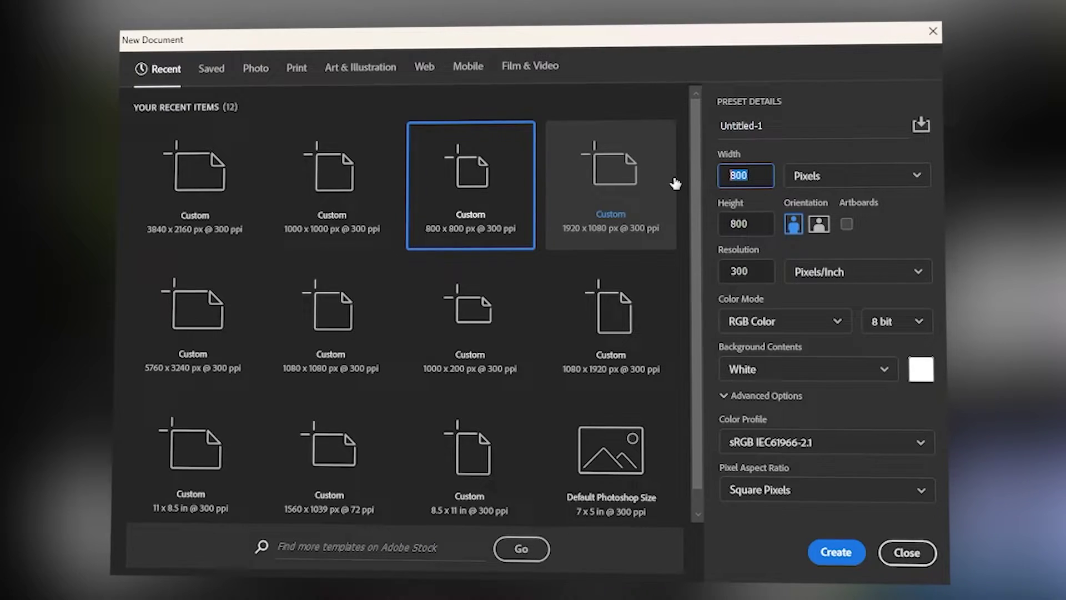
type("320")
key("Tab")
type("320")
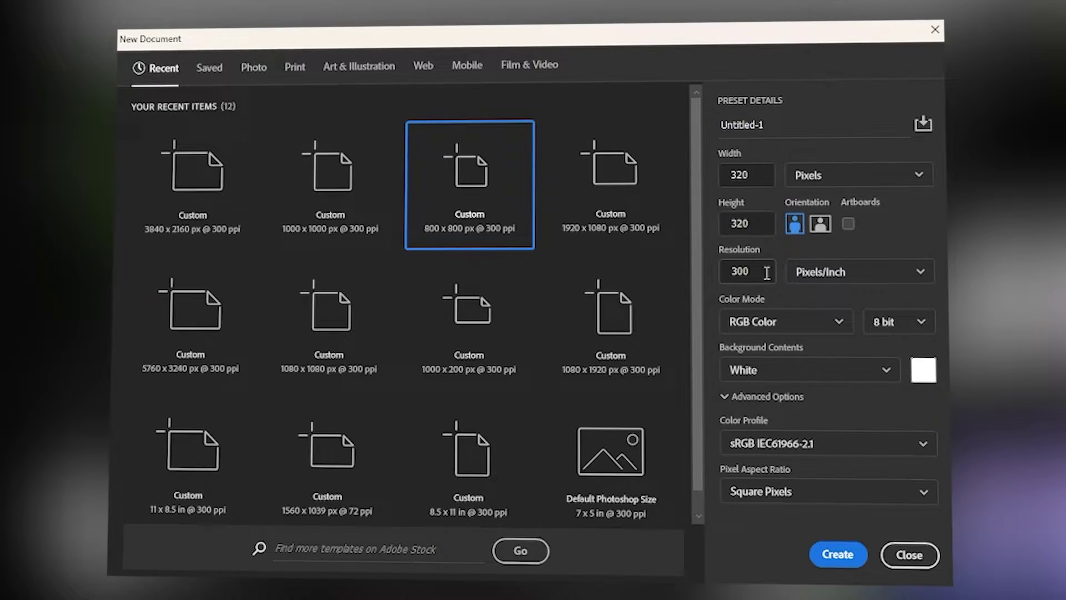
left_click(796, 315)
left_click(895, 320)
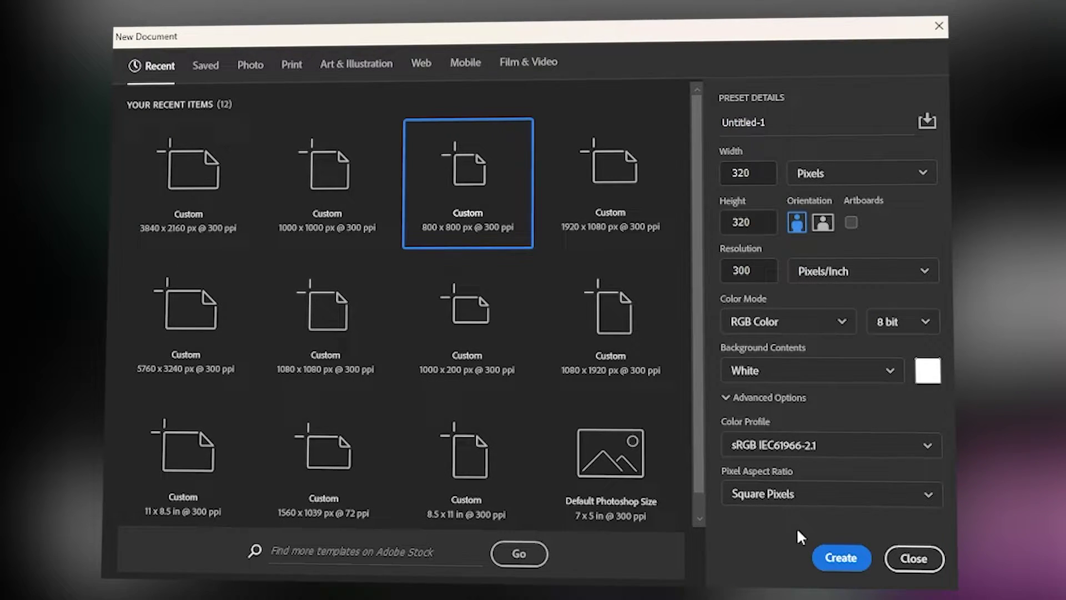
left_click(836, 556)
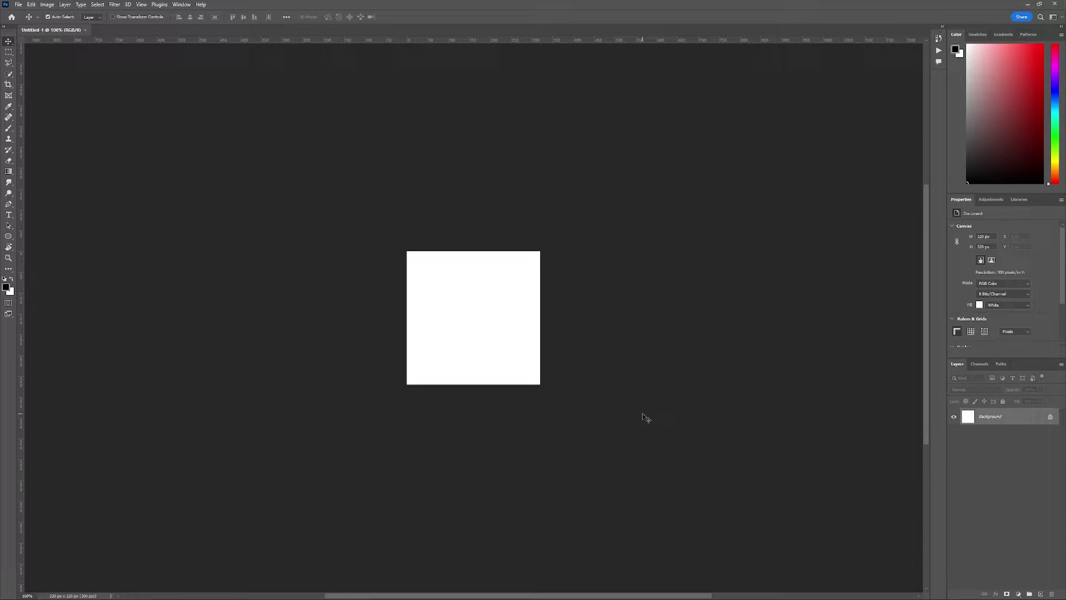
Zoom in on the canvas and bring up the shape tools to choose the Ellipse Tool
key("ctrl+plus")
key("ctrl+plus")
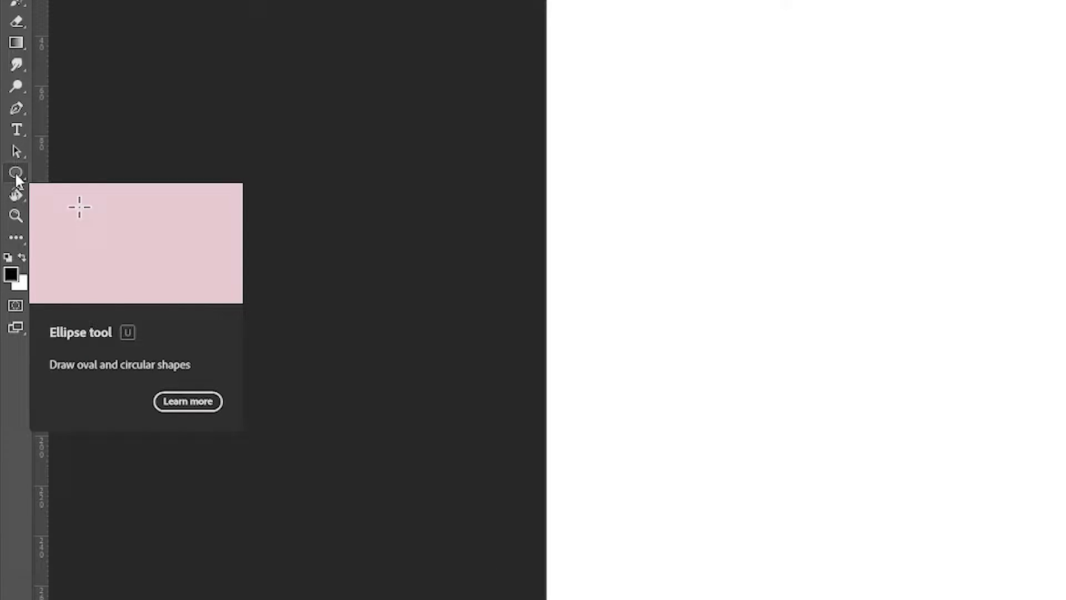
right_click(16, 173)
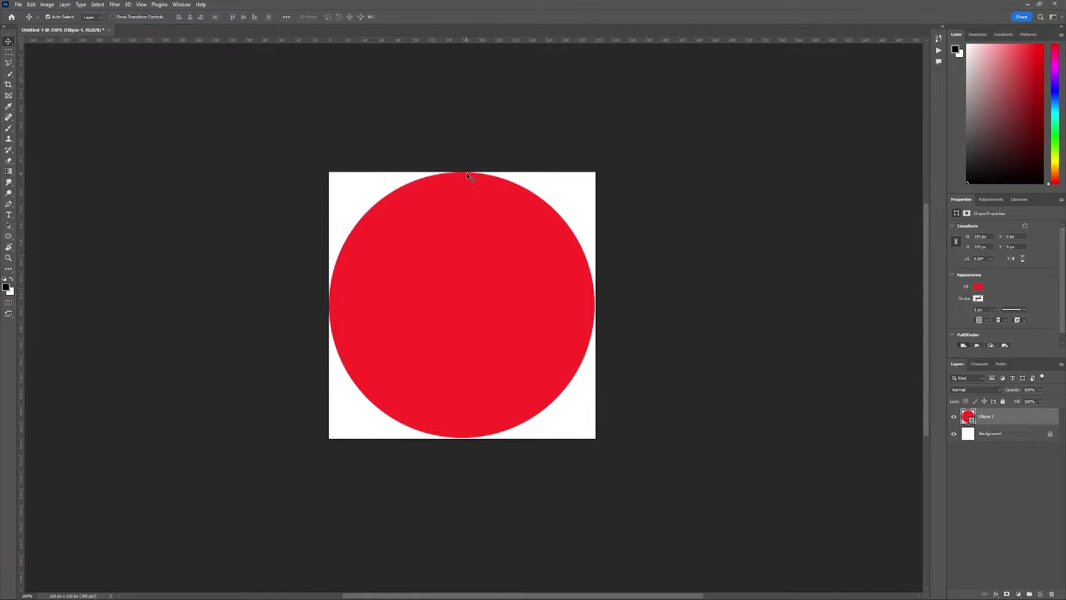
Scale the circle from its centre to 323 px with Free Transform
key("ctrl+t")
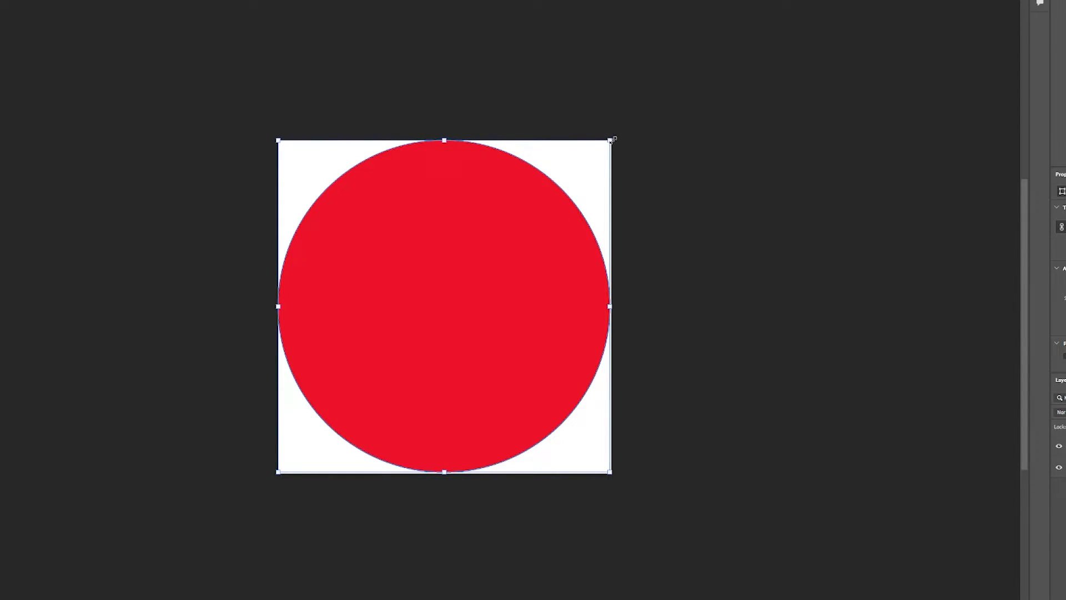
left_click_drag(611, 139, 613, 137)
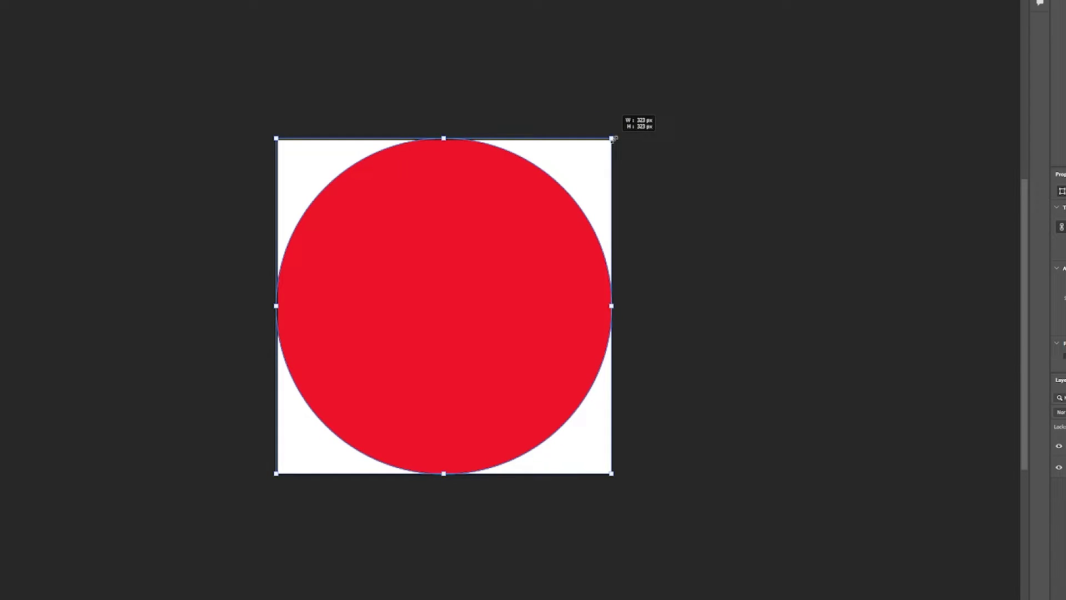
key("Return")
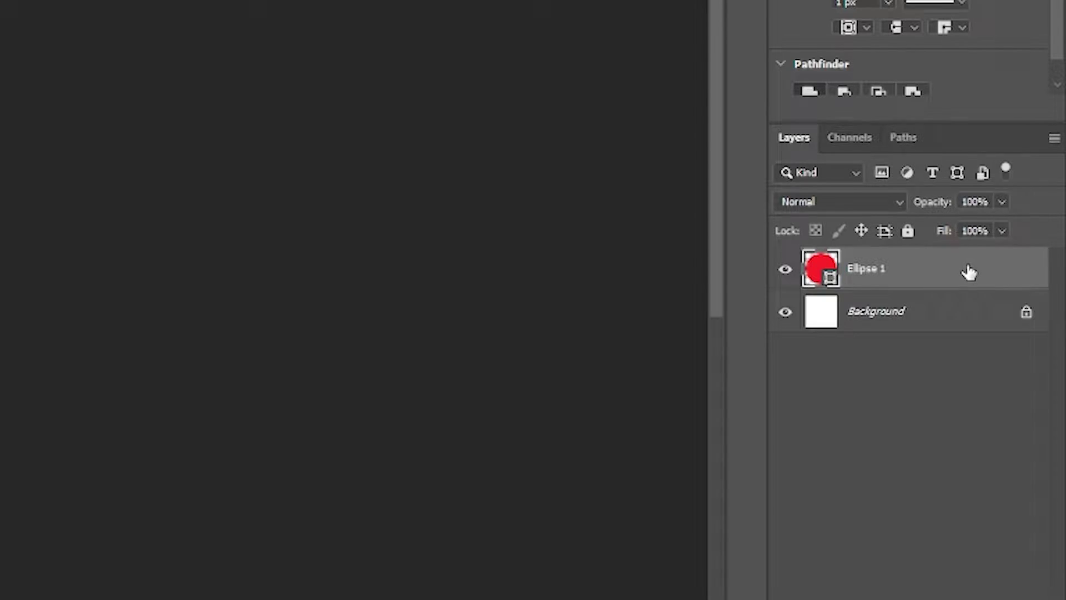
Give Ellipse 1 a very dark navy Color Overlay (#010022)
double_click(969, 272)
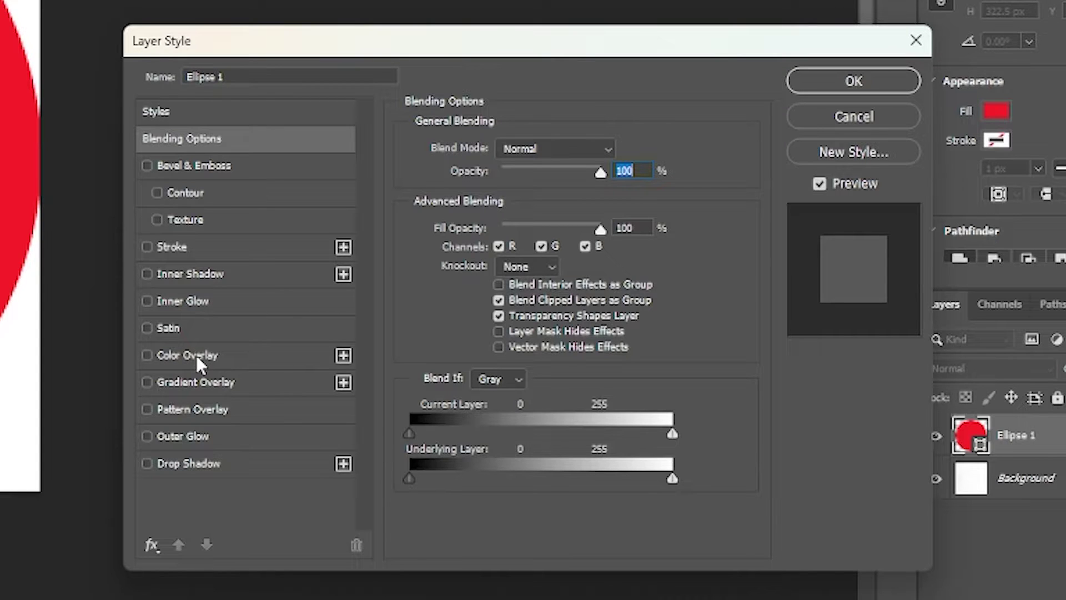
left_click(196, 354)
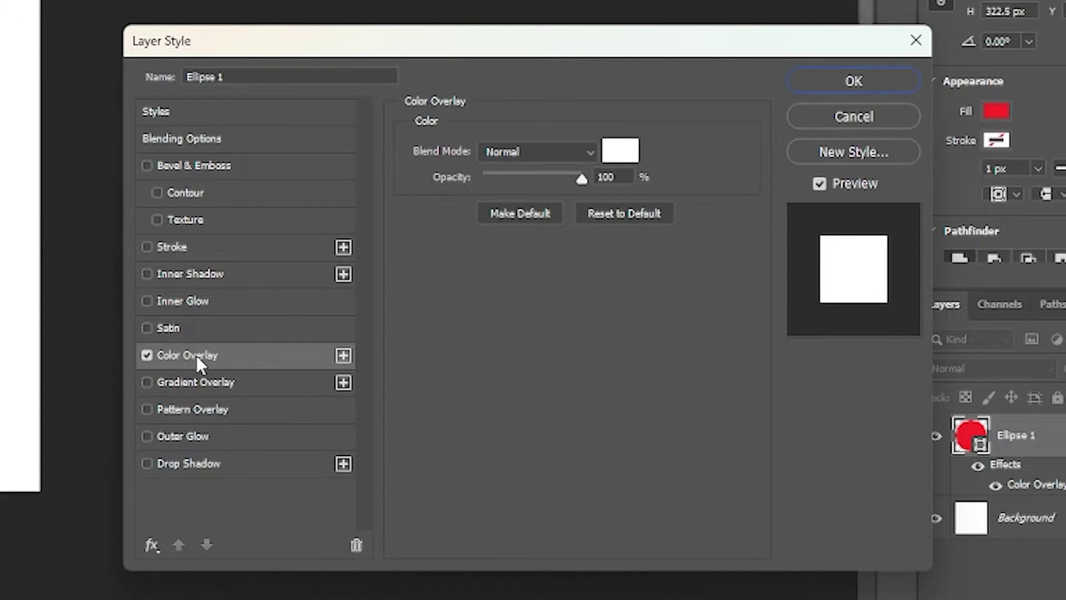
left_click(620, 150)
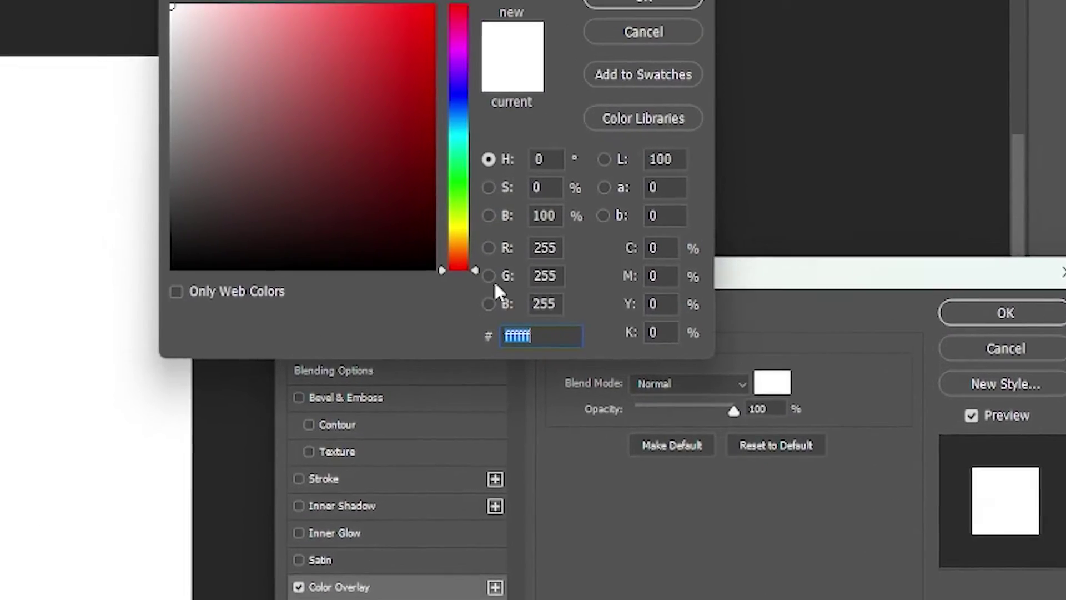
left_click(434, 229)
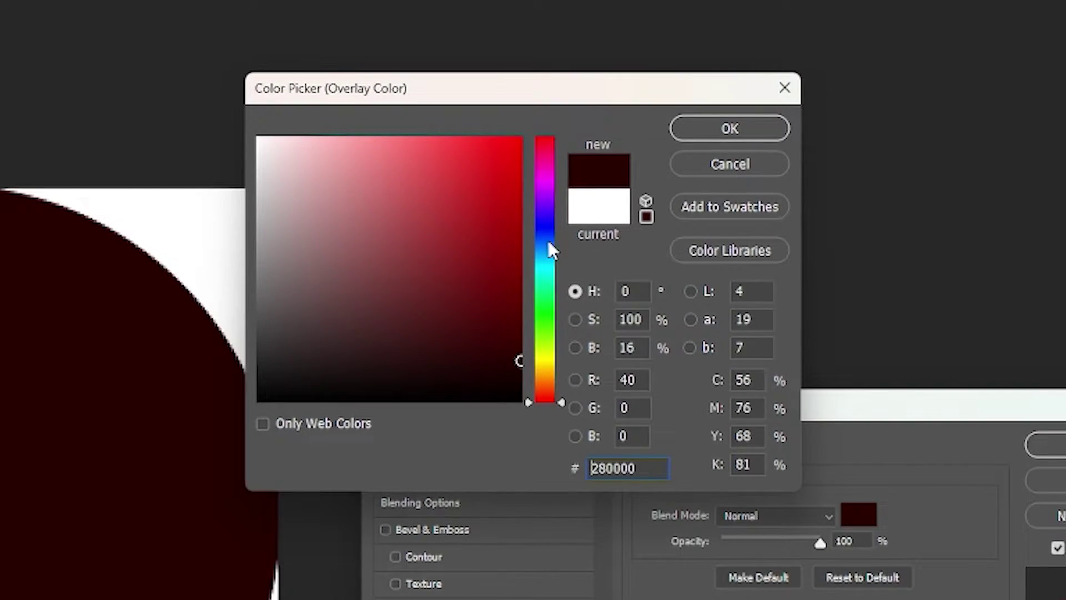
mouse_move(461, 106)
left_mouse_down()
mouse_move(470, 87)
mouse_move(455, 96)
left_mouse_up()
left_click_drag(522, 359, 519, 377)
left_click(730, 129)
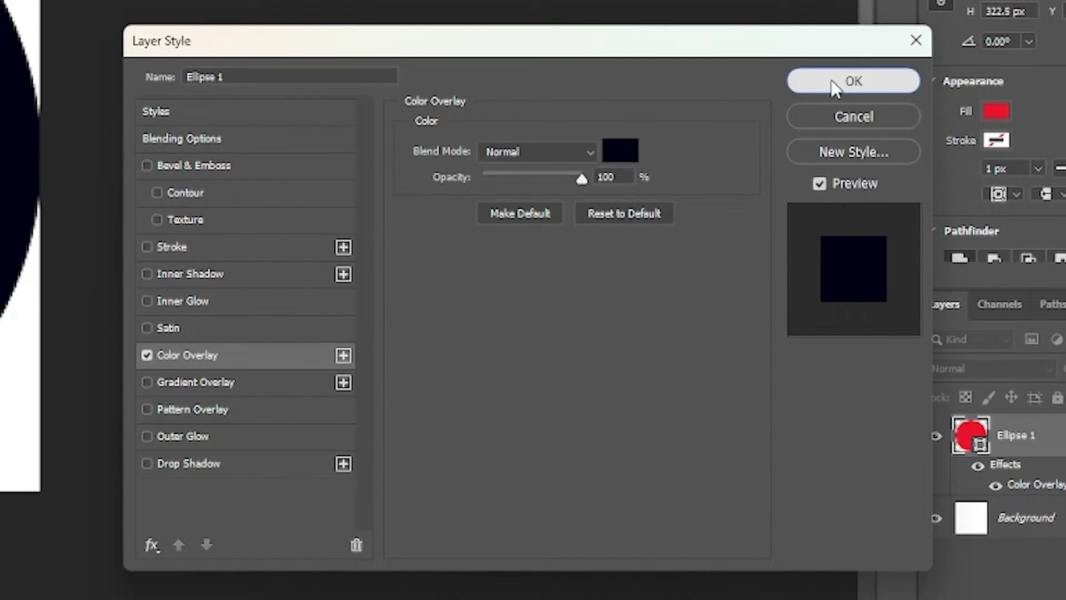
left_click(1055, 445)
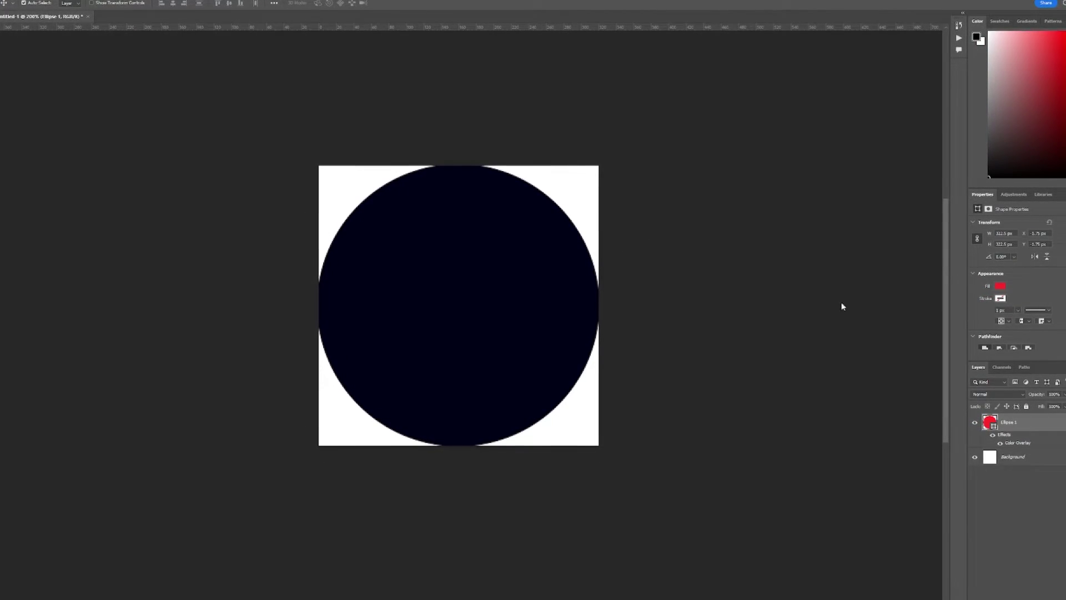
Place icon_white.png on the circle and scale it up to 198 × 168 px
left_click_drag(1055, 255, 469, 328)
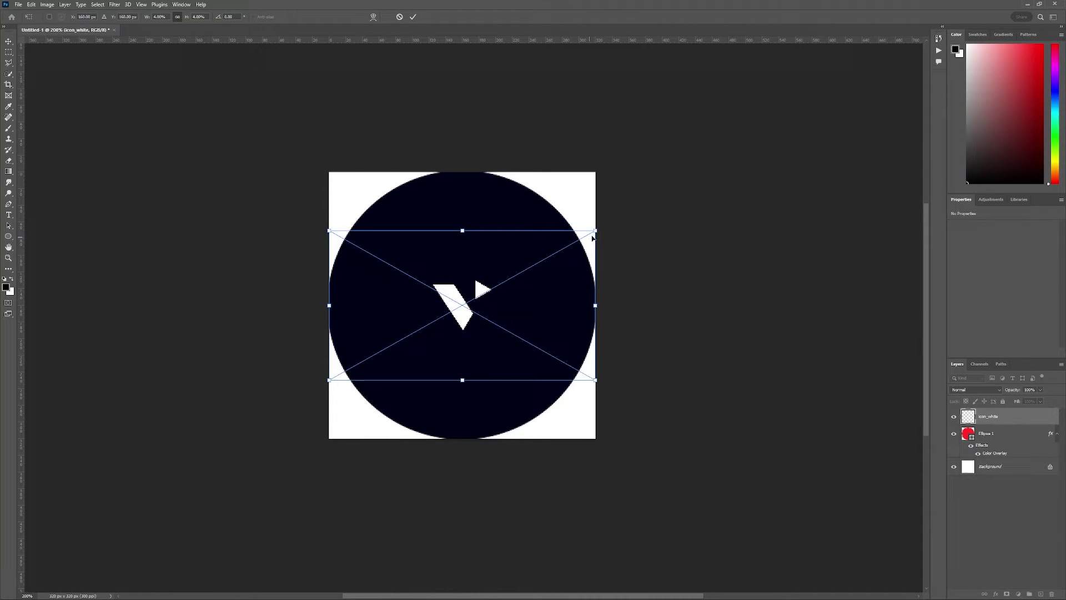
left_click_drag(596, 230, 765, 115)
key("Return")
key("ctrl+minus")
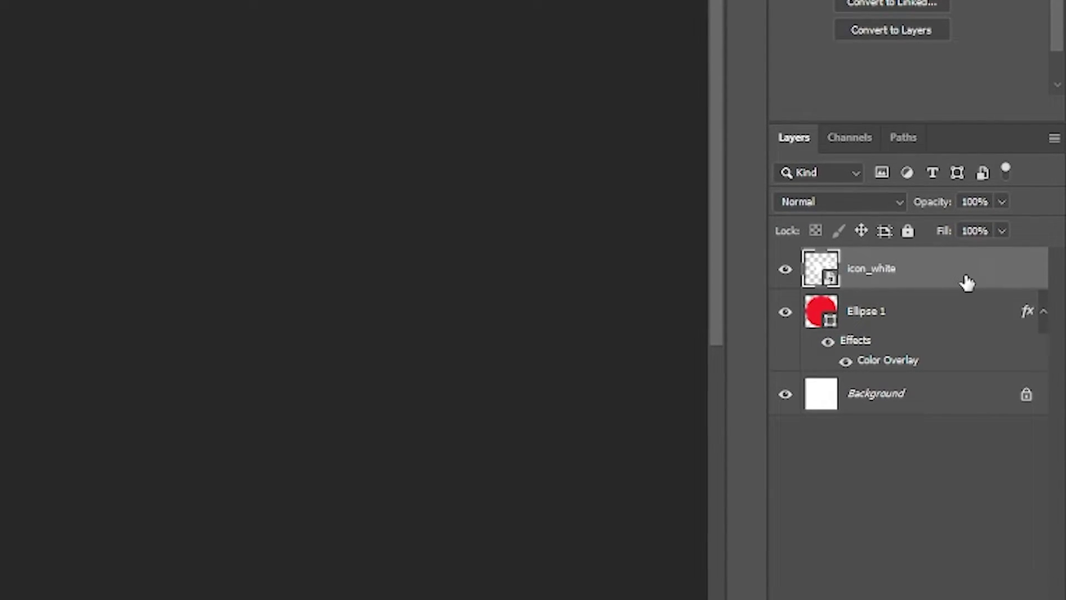
Add a cyan drop shadow to icon_white with 10 px distance, size 0, 122° angle
double_click(967, 282)
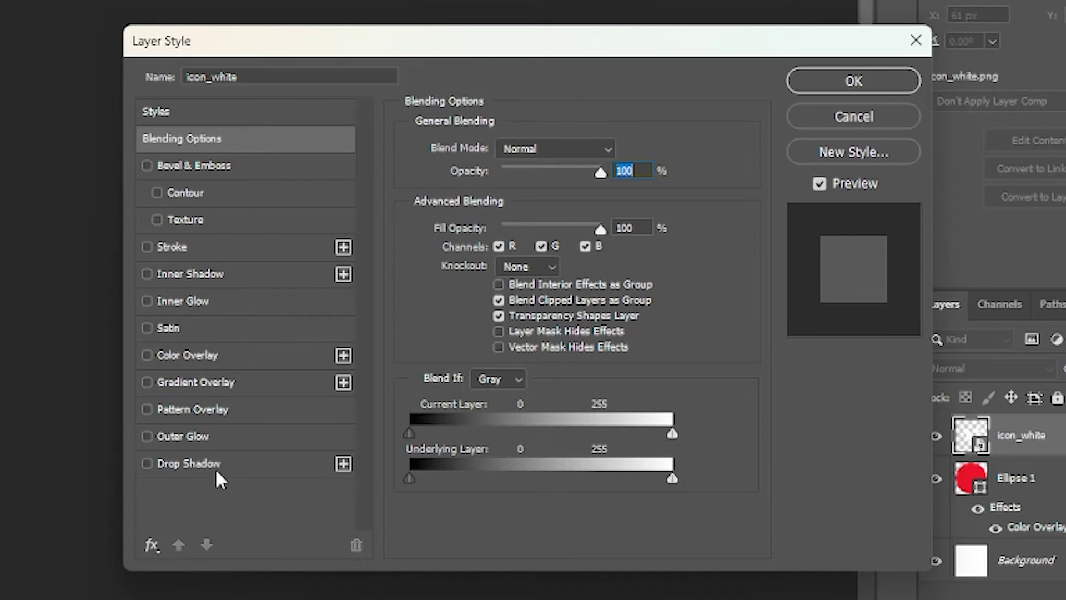
left_click(88, 303)
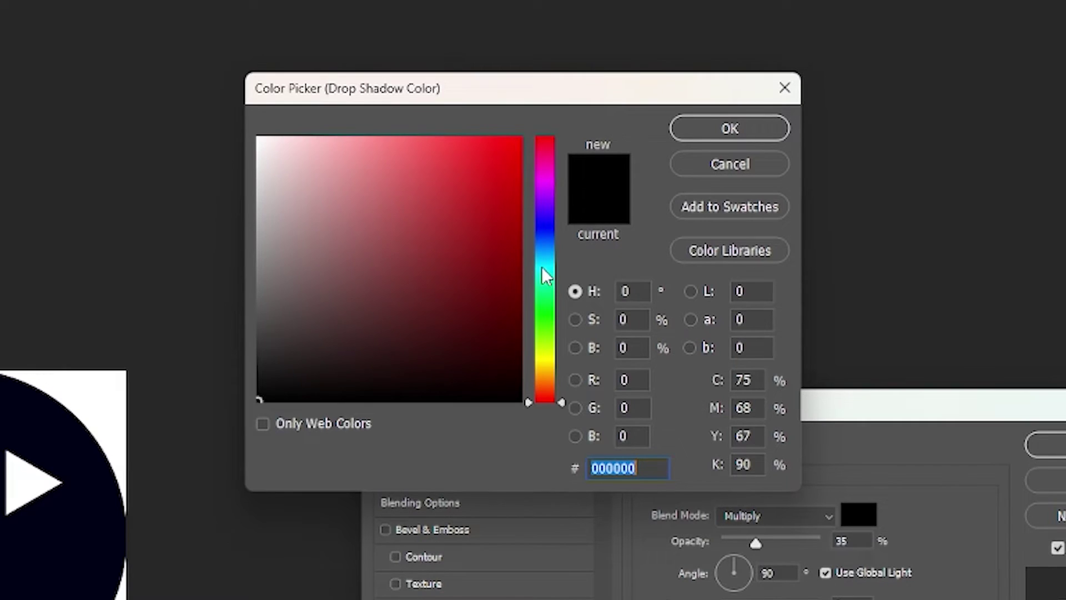
left_click(543, 263)
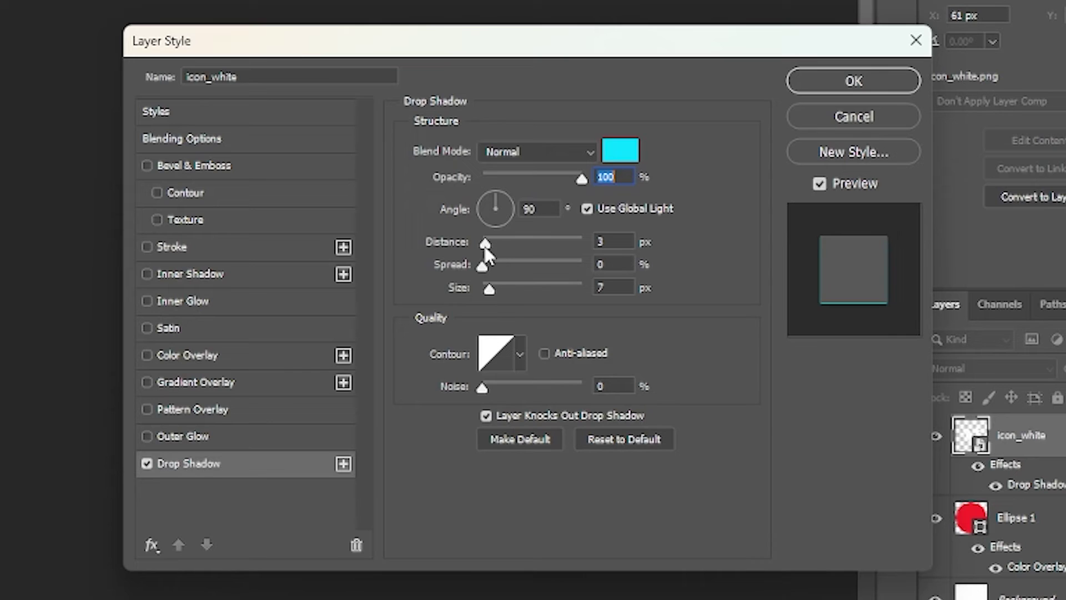
left_click_drag(492, 244, 726, 264)
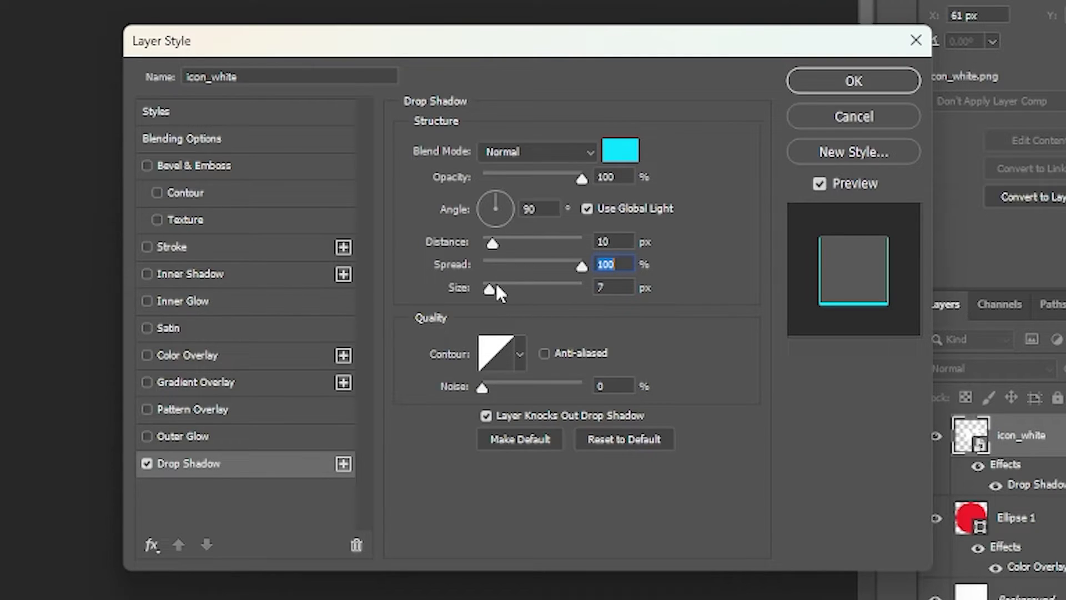
left_click_drag(487, 287, 472, 289)
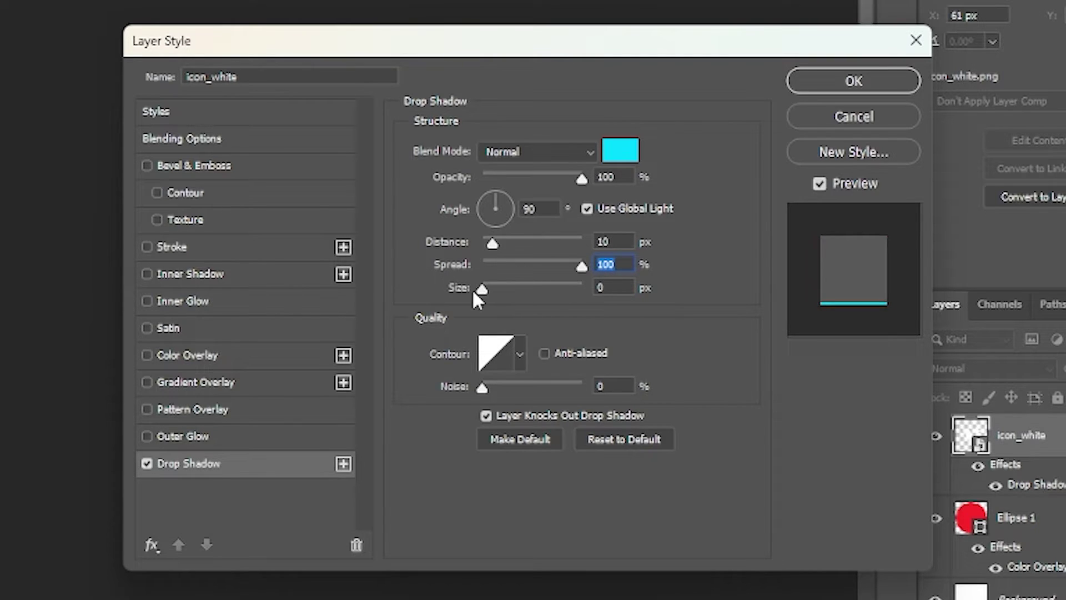
left_click(492, 207)
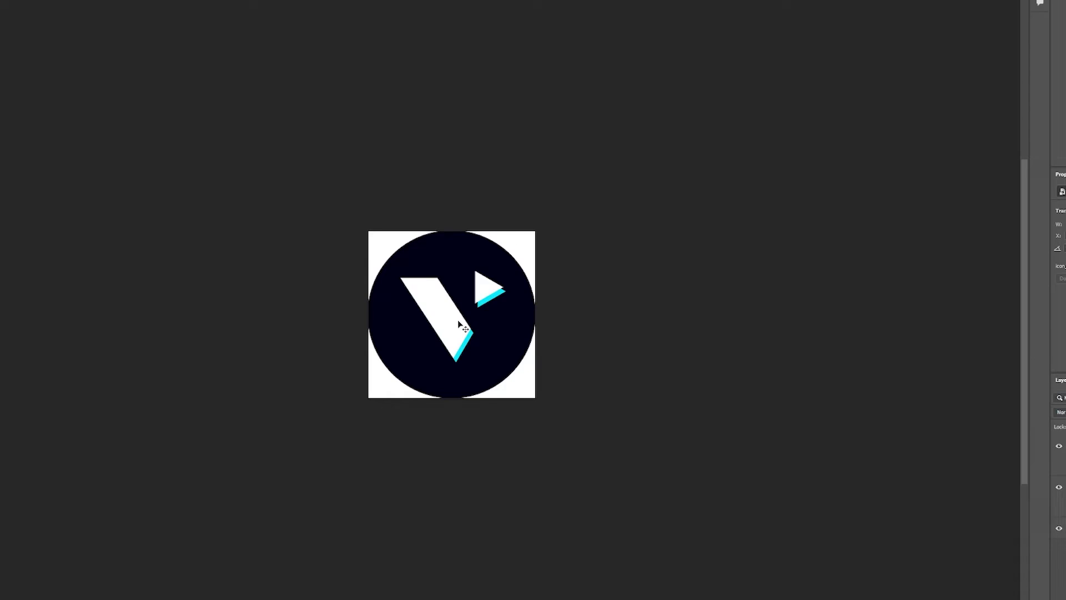
Add a new empty Layer 1 in the Layers panel
scroll(460, 325, "up", 3)
scroll(460, 325, "up", 2)
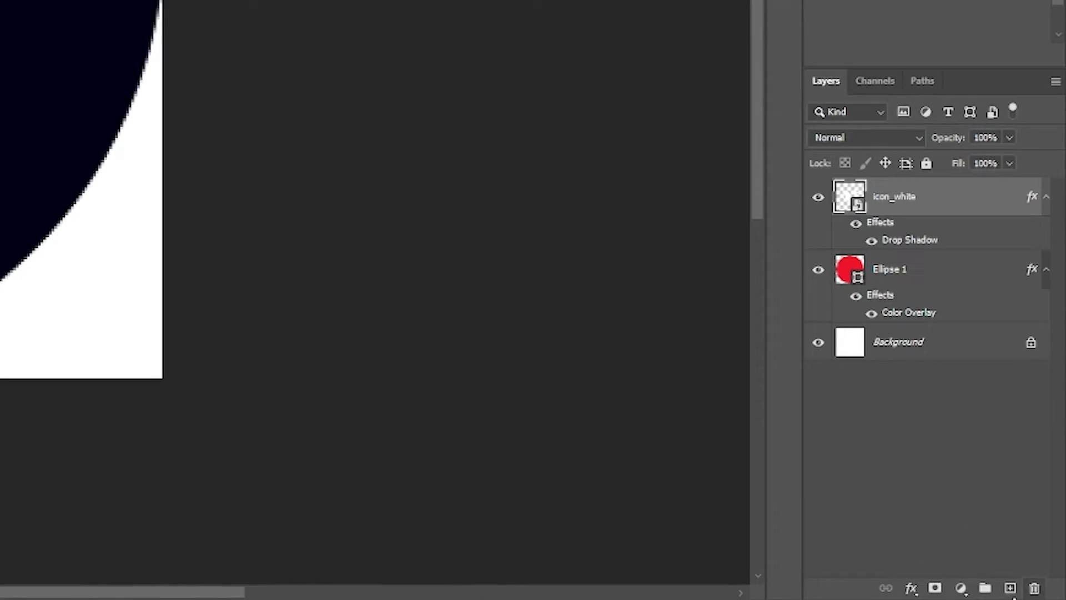
left_click(1003, 588)
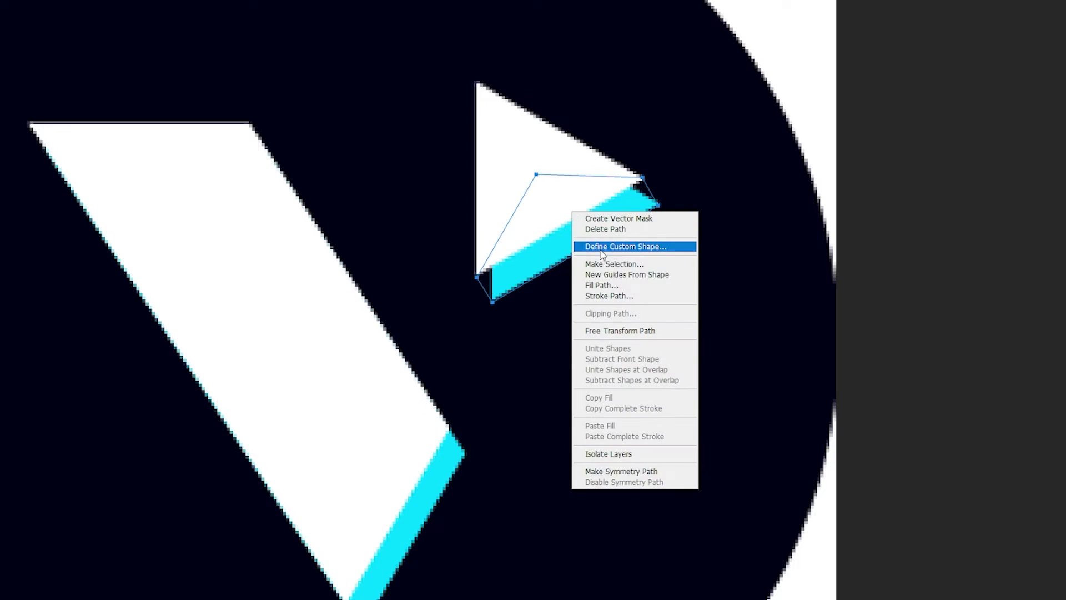
Fill the traced path on Layer 1 with the cyan sampled from the shadow
left_click(614, 285)
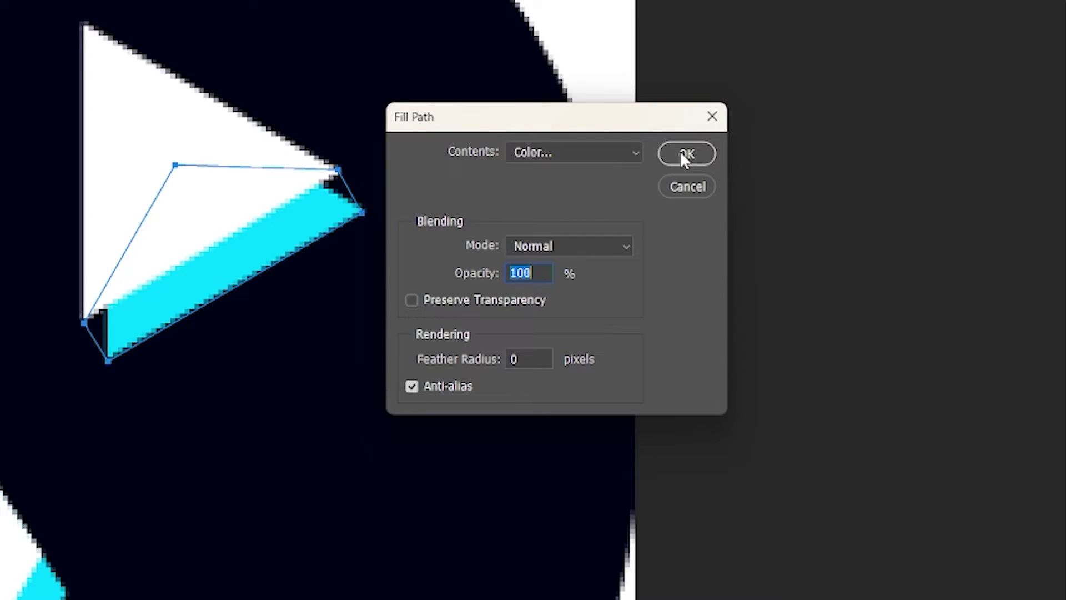
left_click(556, 152)
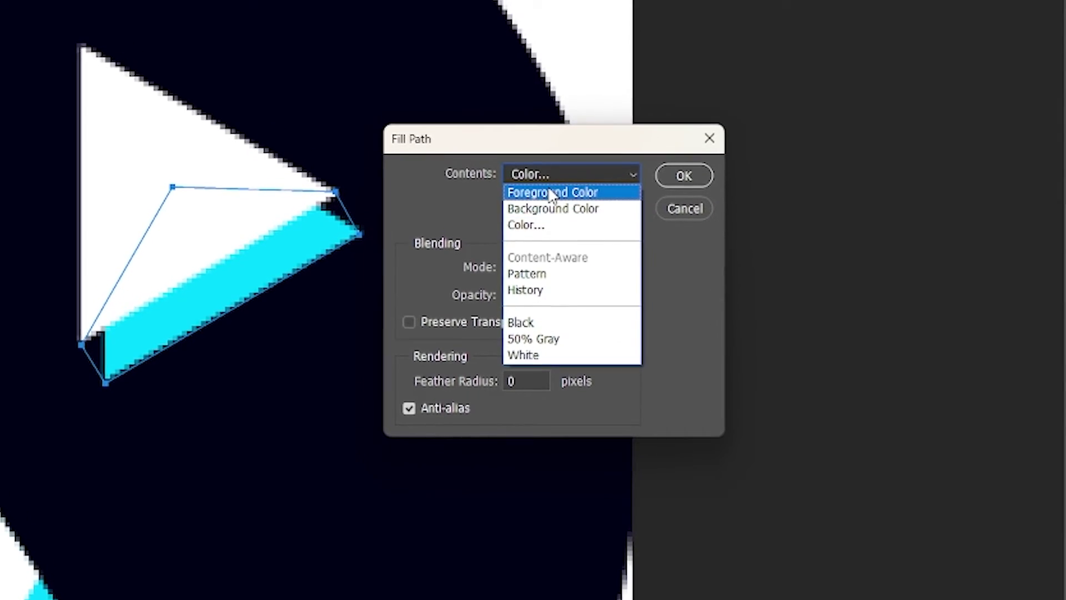
left_click(549, 204)
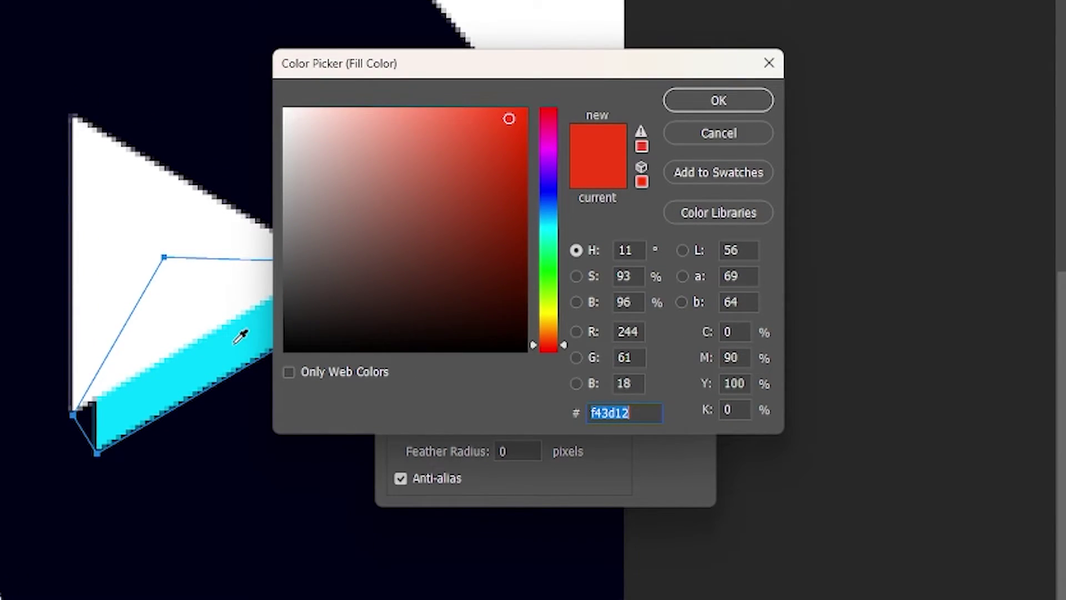
left_click(231, 341)
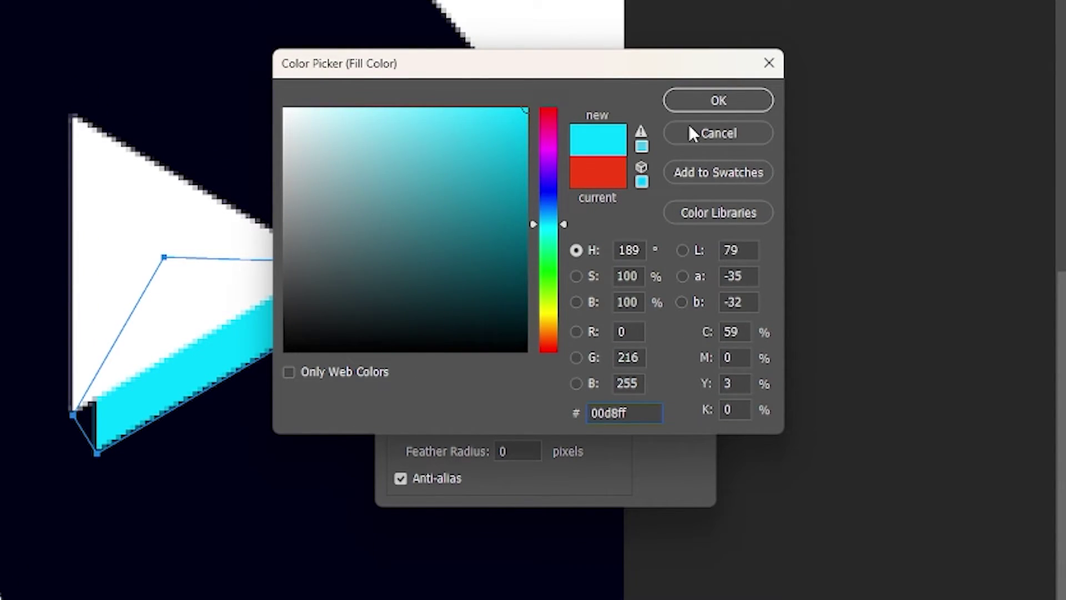
left_click(699, 101)
left_click(676, 243)
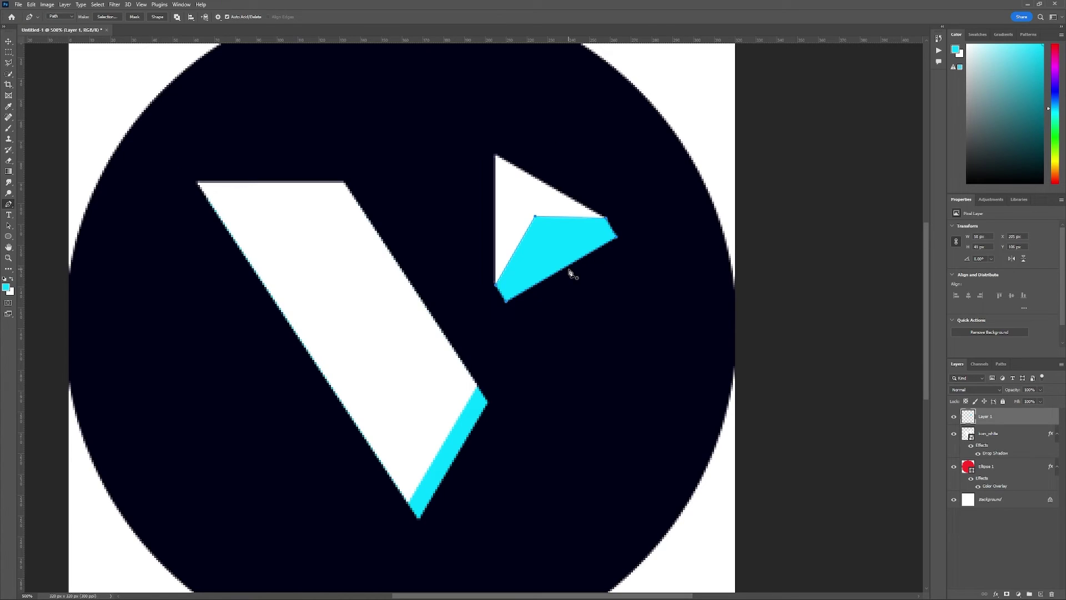
key("Escape")
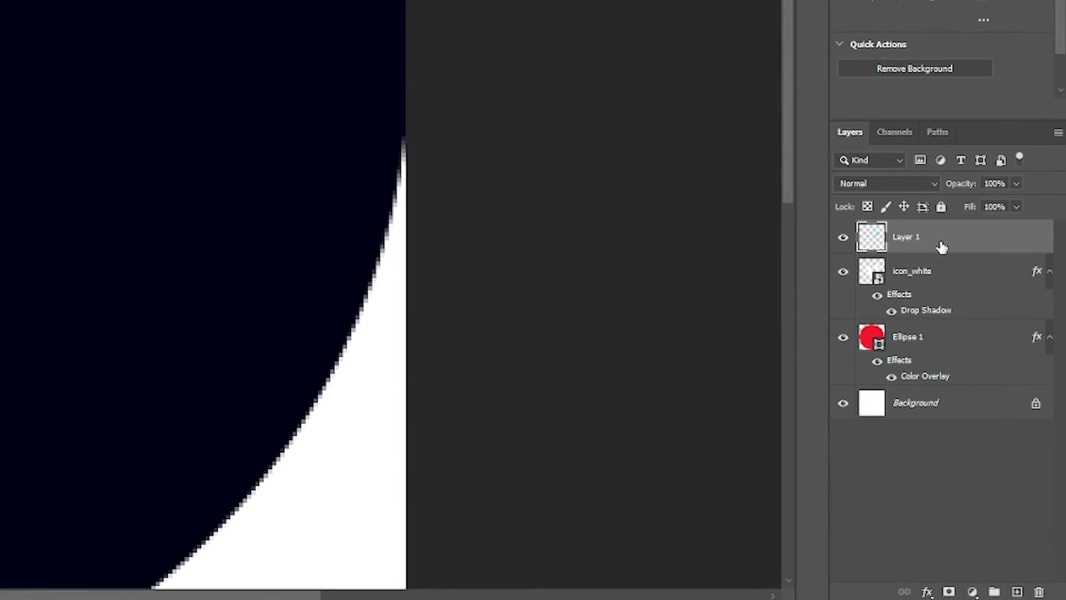
Move Layer 1 between icon_white and Ellipse 1 in the layer stack
left_click_drag(1006, 419, 1002, 424)
left_click_drag(942, 254, 951, 309)
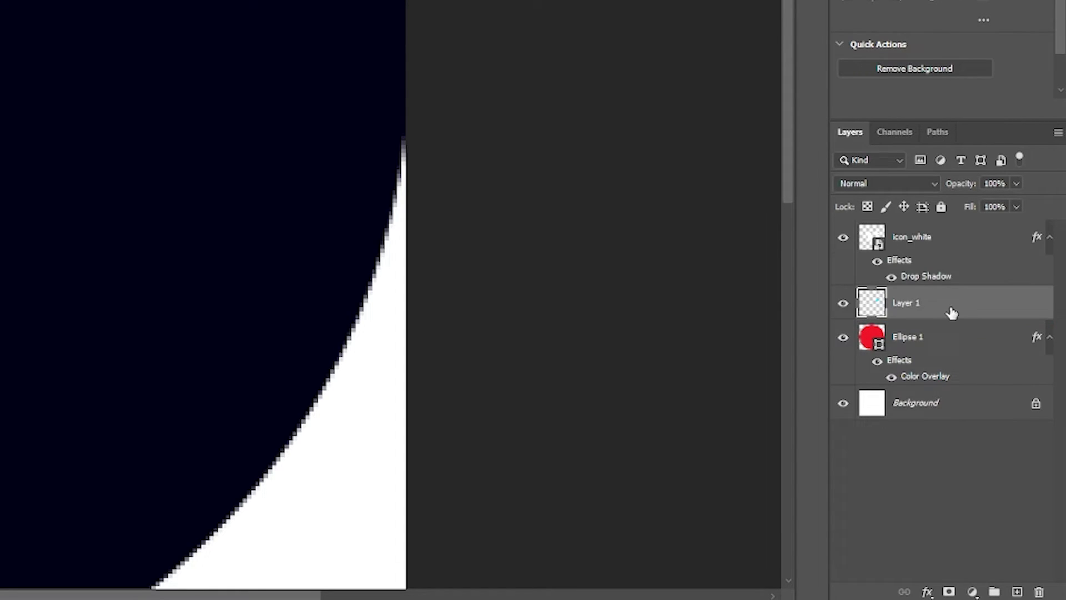
key("ctrl+minus")
key("ctrl+minus")
key("ctrl+minus")
key("ctrl+minus")
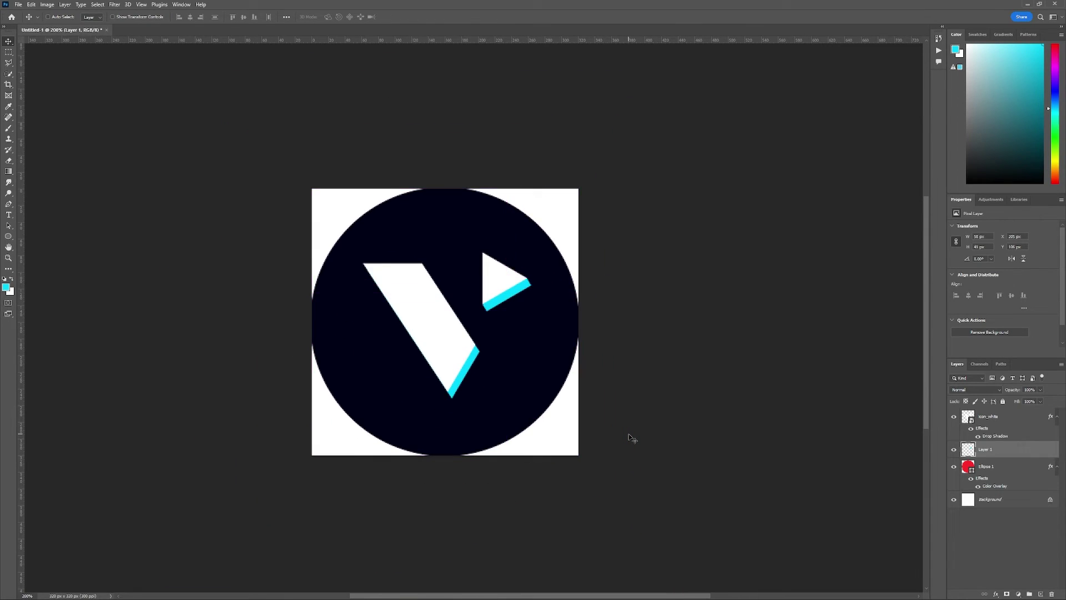
key("ctrl+plus")
key("ctrl+plus")
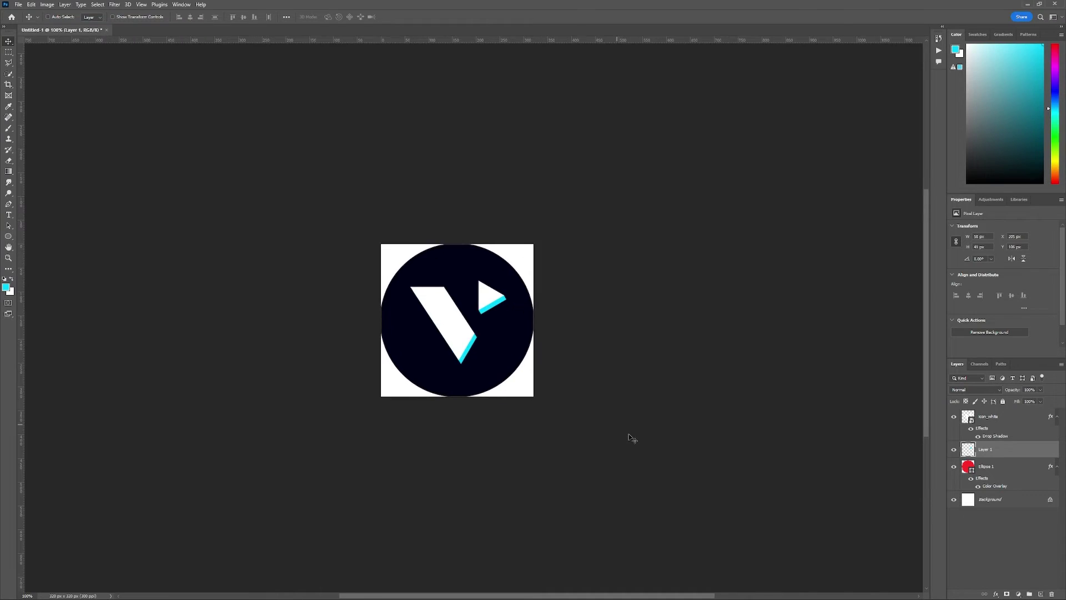
key("ctrl+minus")
In Save for Web (Legacy), set the export format to JPEG at Maximum quality
key("ctrl+plus")
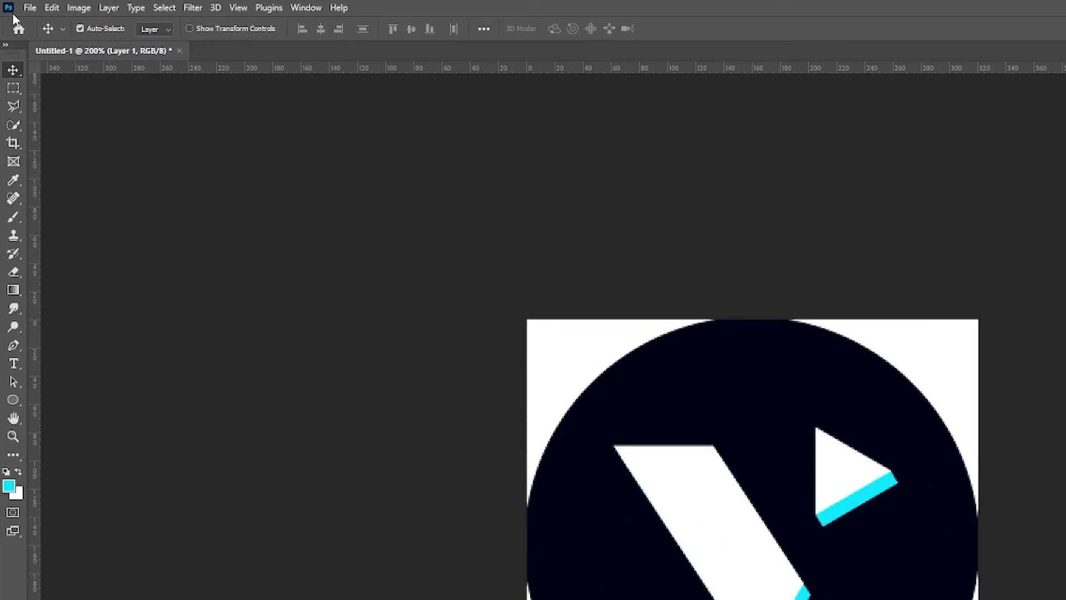
left_click(29, 8)
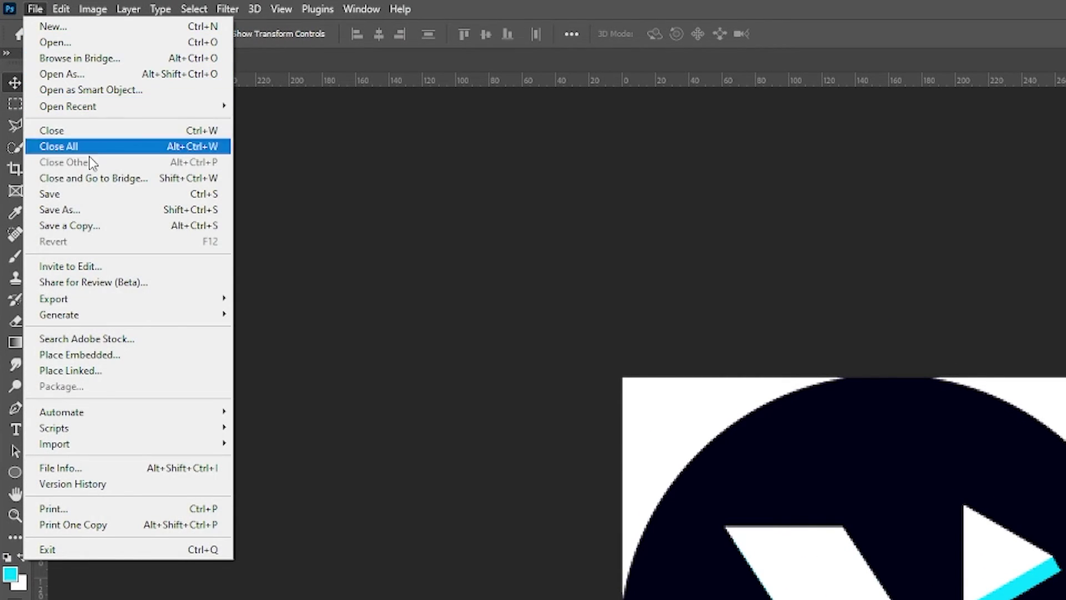
mouse_move(141, 305)
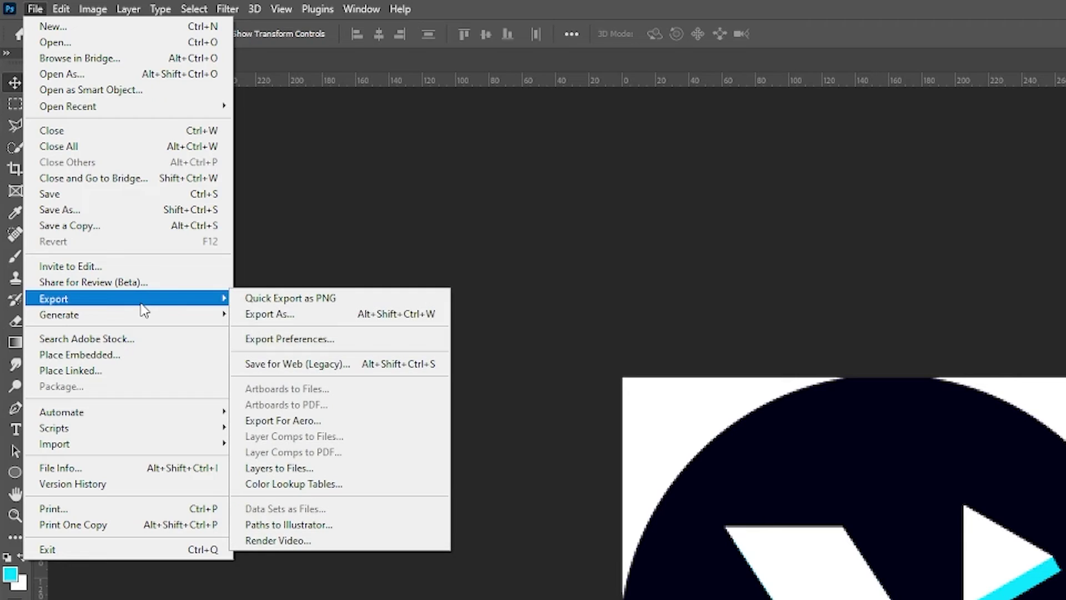
left_click(305, 367)
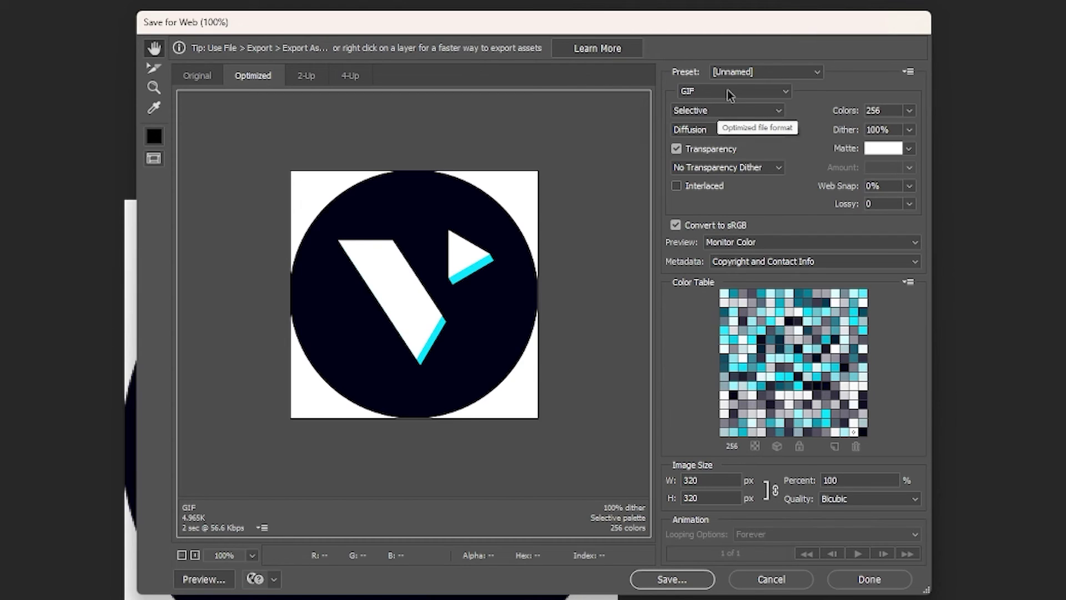
left_click(730, 92)
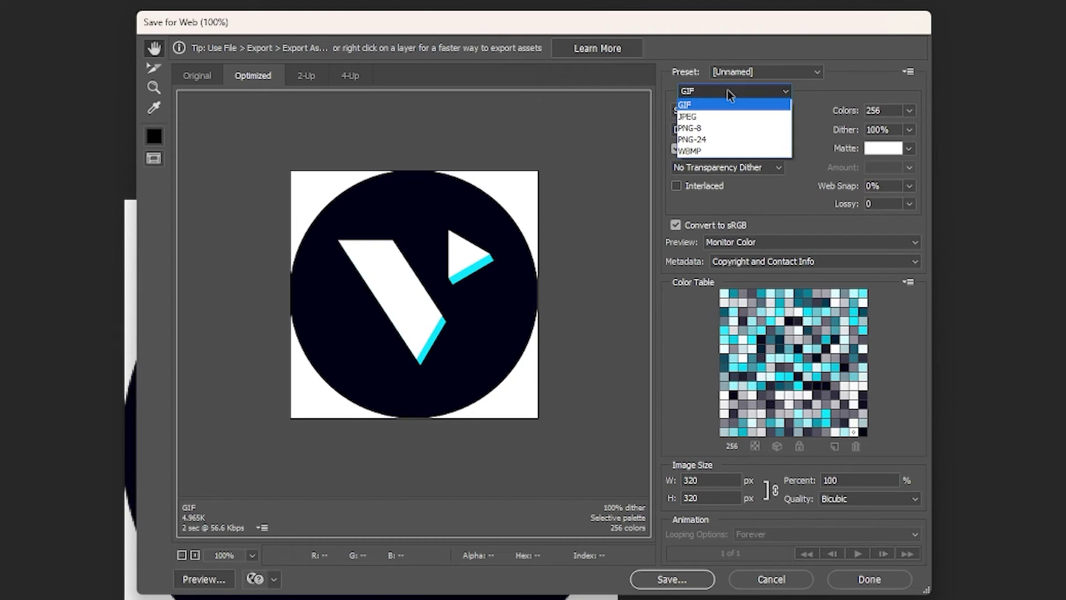
left_click(713, 116)
left_click(760, 112)
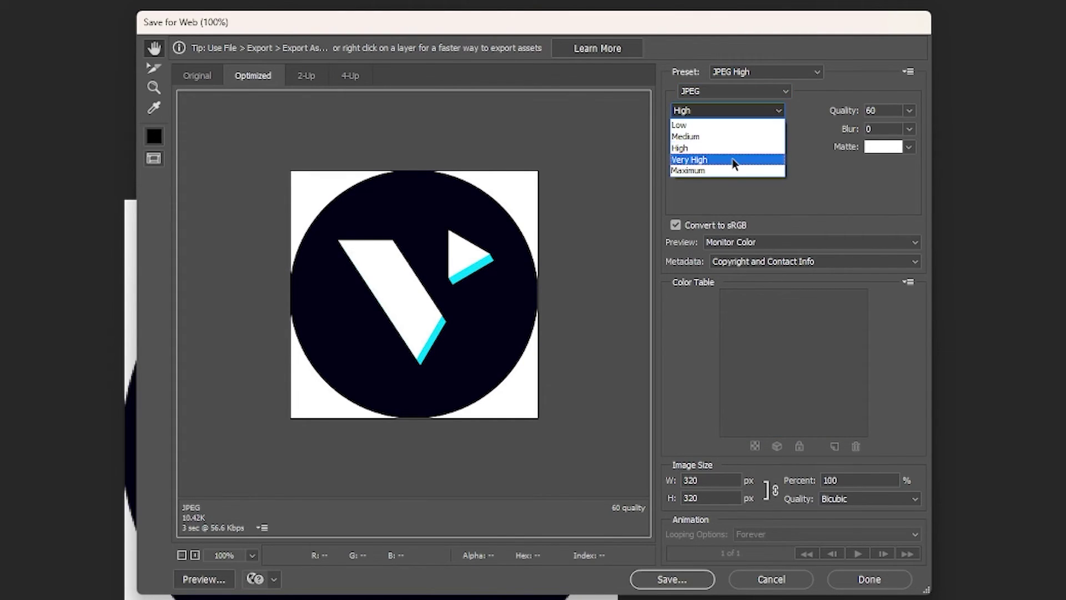
left_click(729, 172)
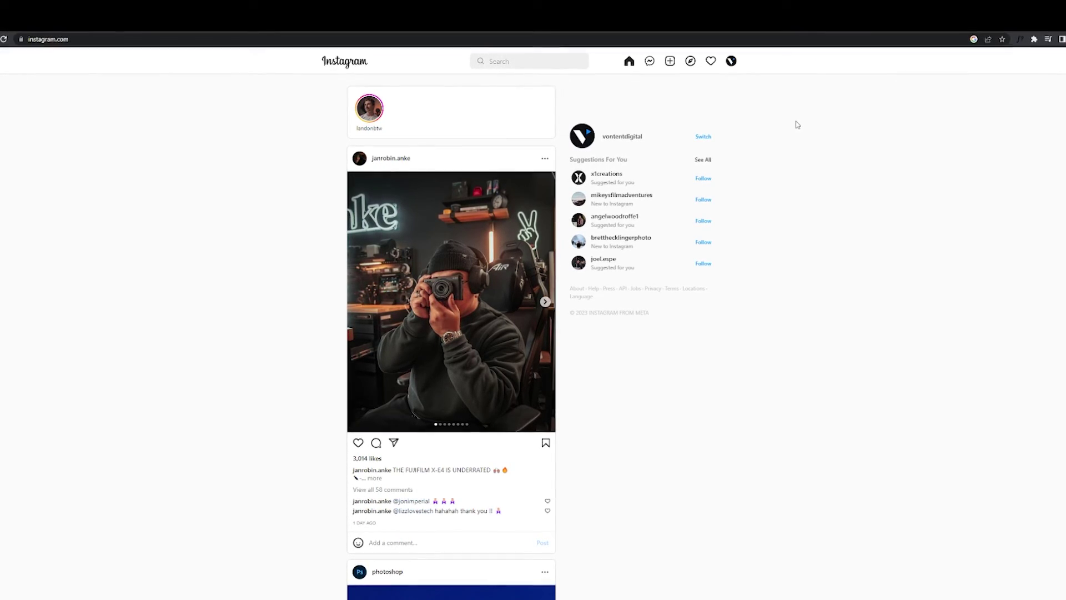
Upload the exported navy V logo JPEG as the Instagram profile picture and refresh the profile
left_click(732, 59)
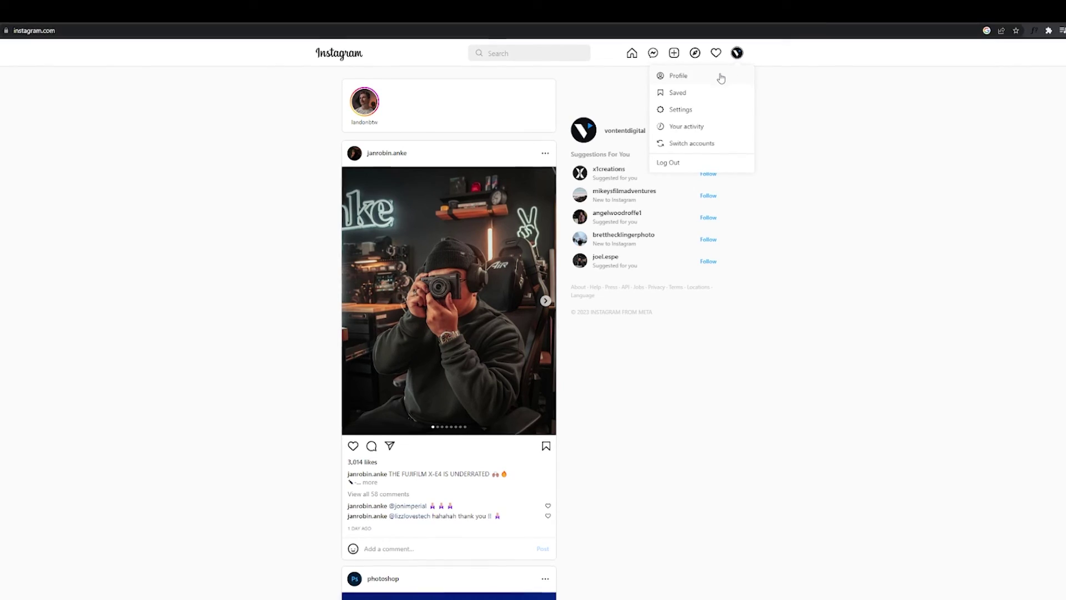
left_click(706, 78)
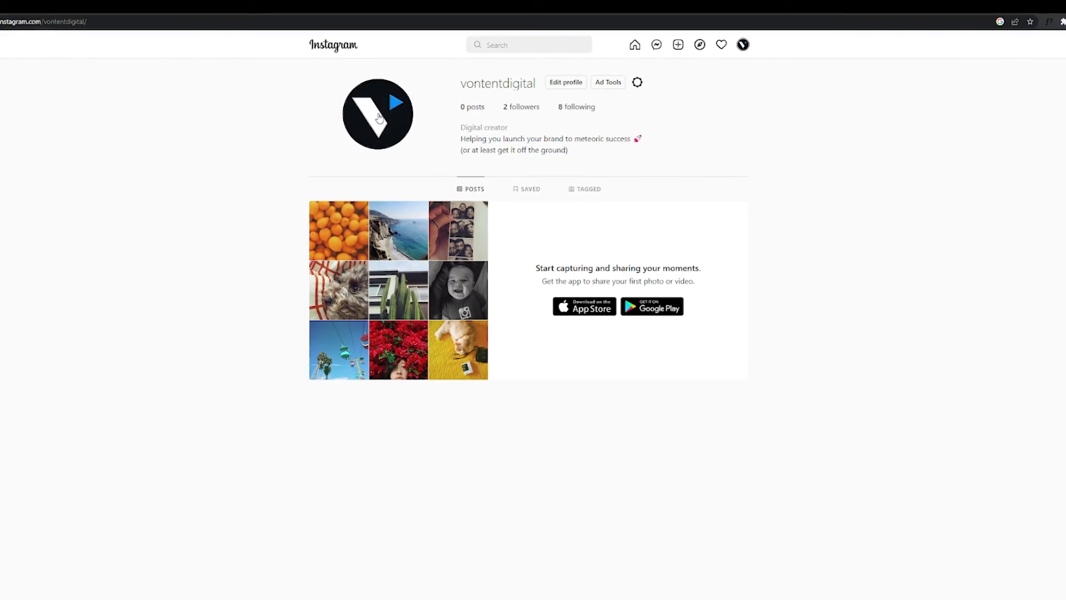
left_click(380, 122)
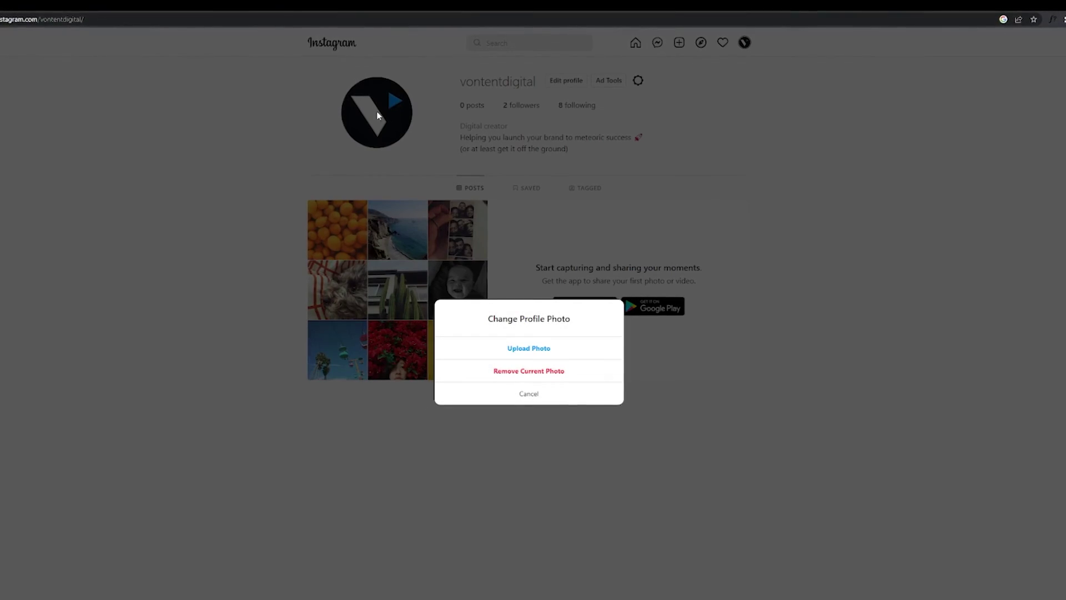
left_click(542, 348)
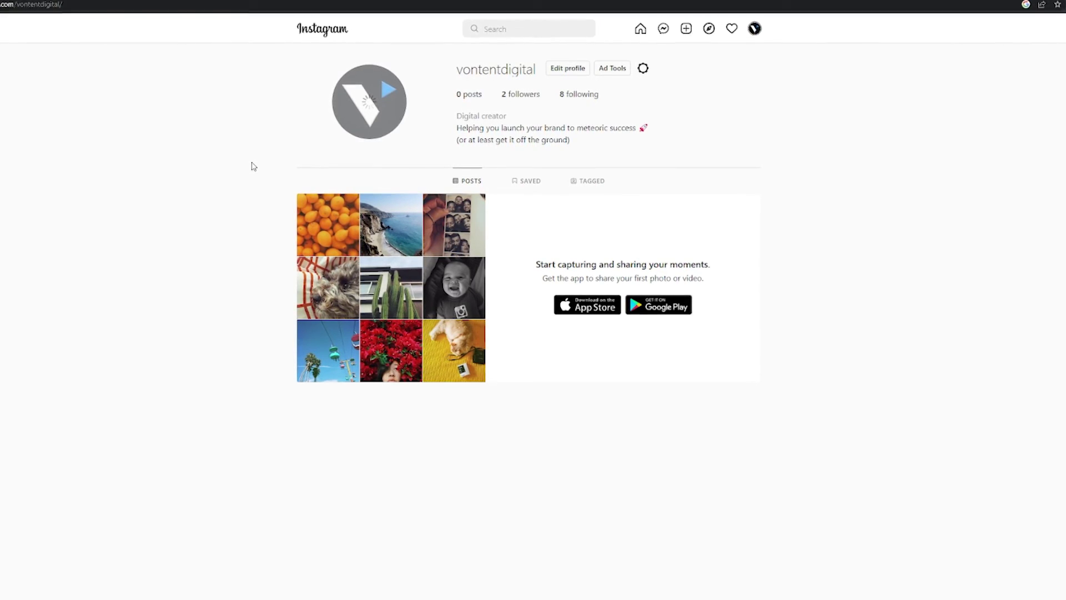
key("F5")
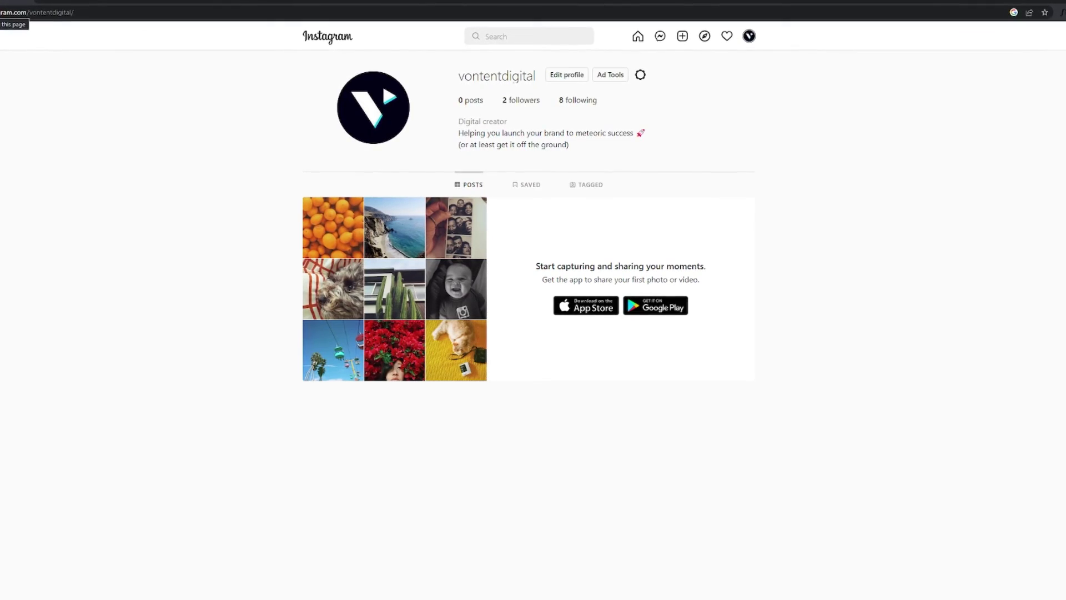